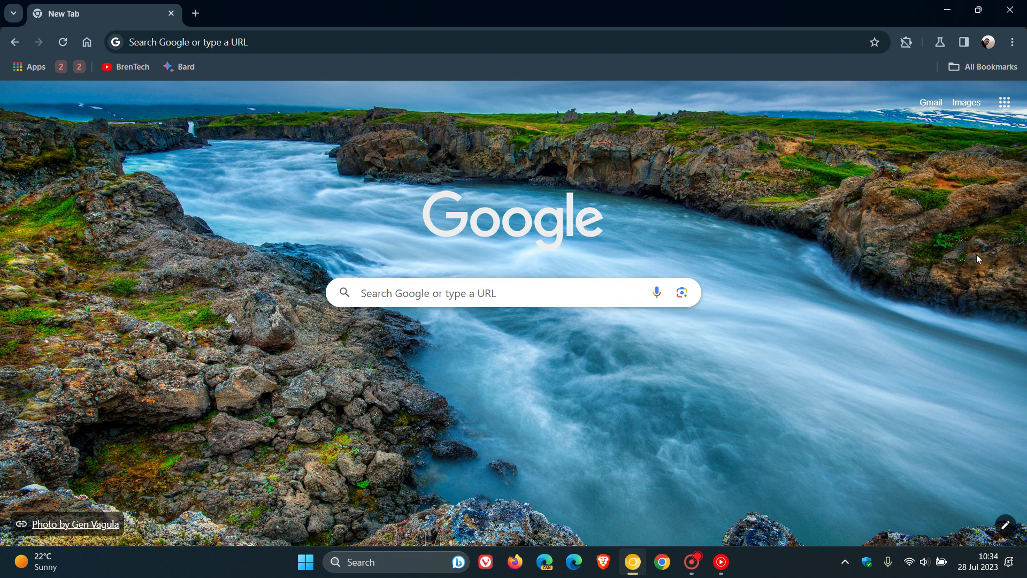
- Open the side panel and switch it to the Customize Chrome view
click(964, 42)
click(883, 102)
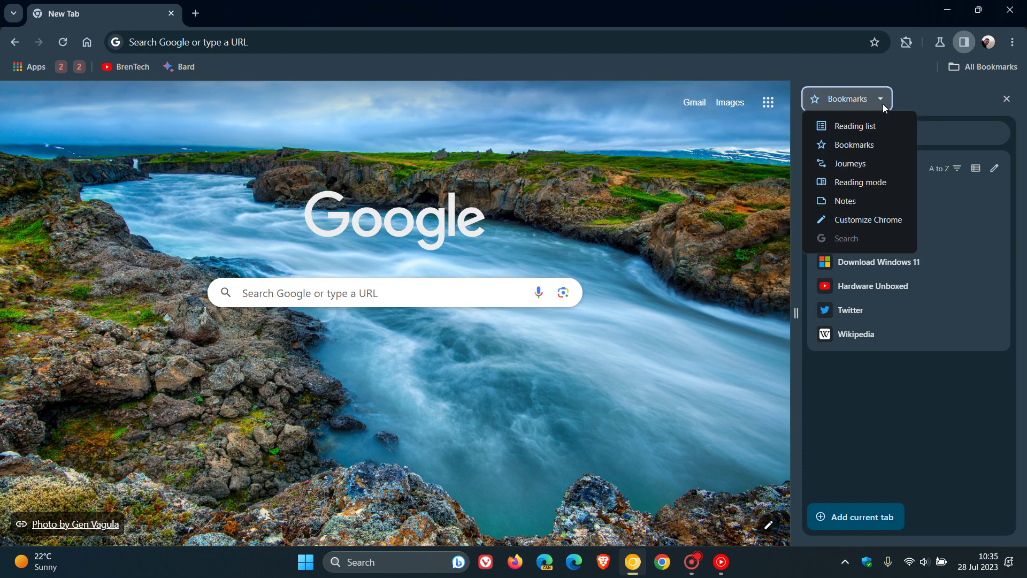
click(874, 220)
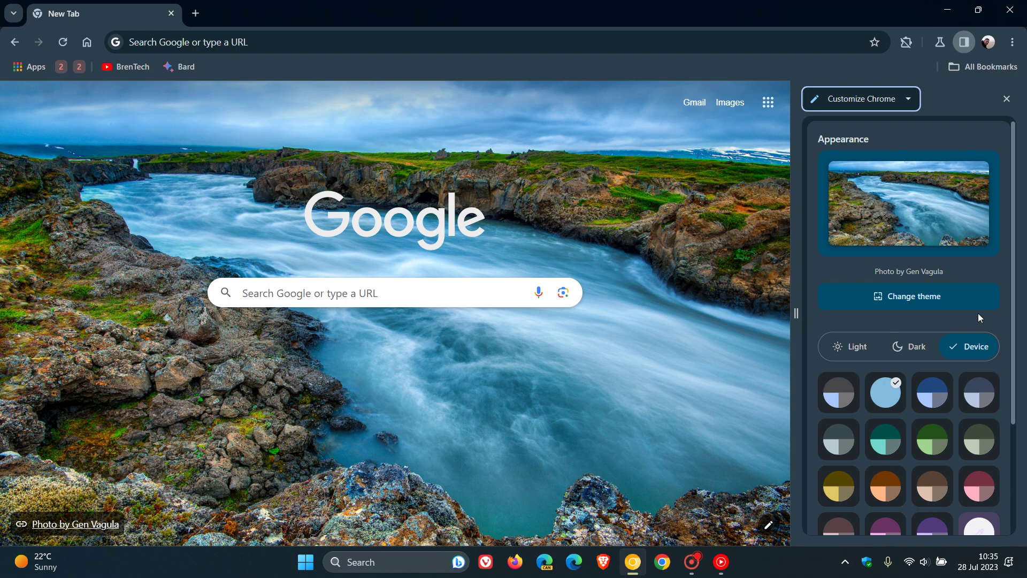
- Try the Light, Dark and Device appearance modes in Customize Chrome, then close the panel
click(853, 349)
click(909, 348)
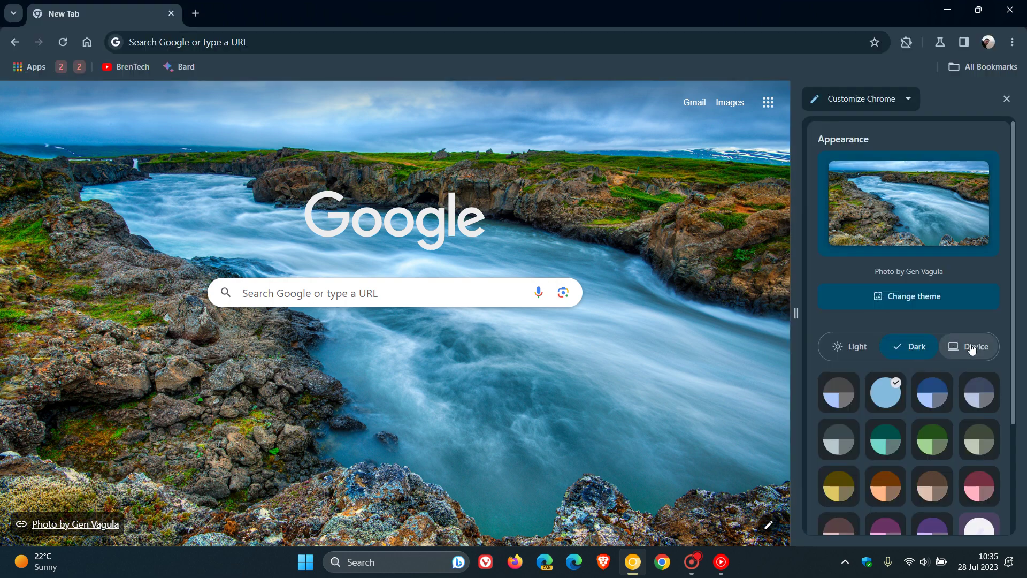
click(971, 347)
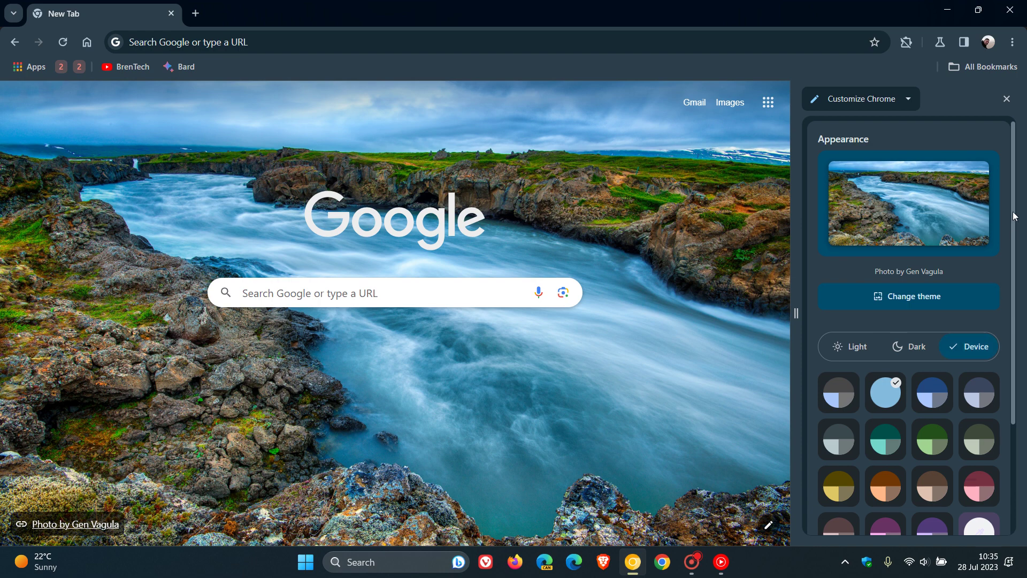
click(1006, 99)
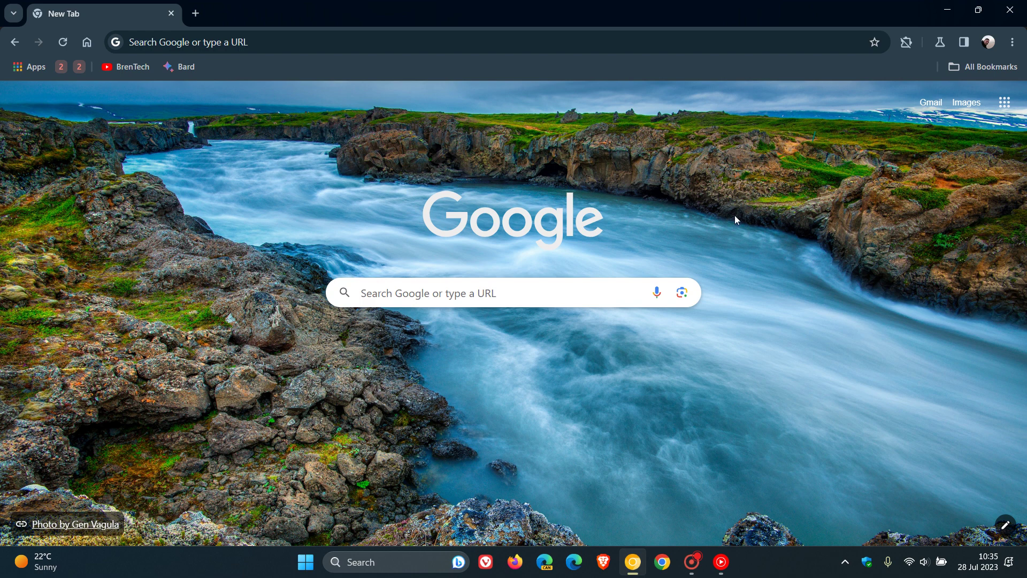
- Go to Settings from the Chrome menu and show the Appearance section
click(1012, 41)
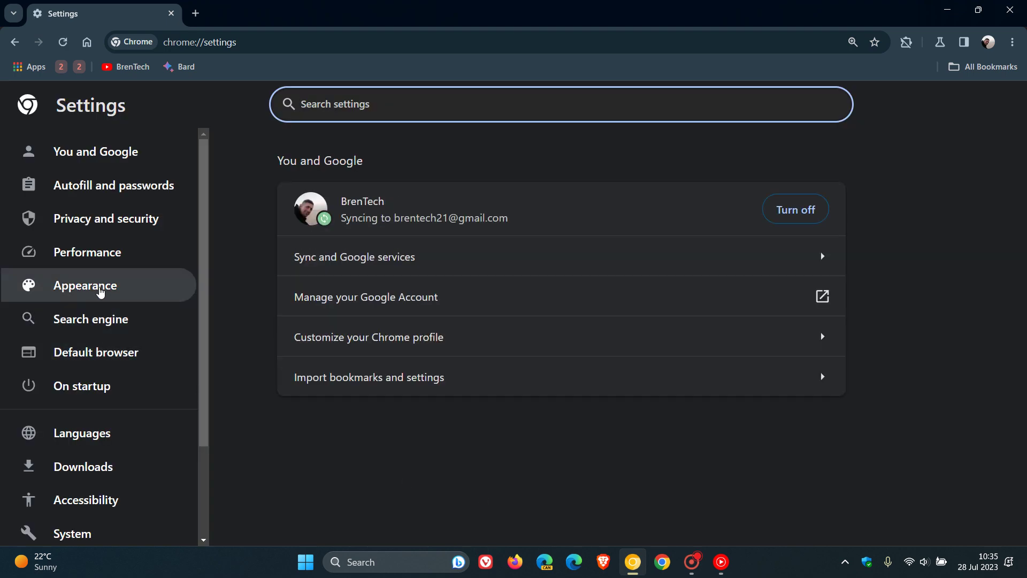
click(100, 292)
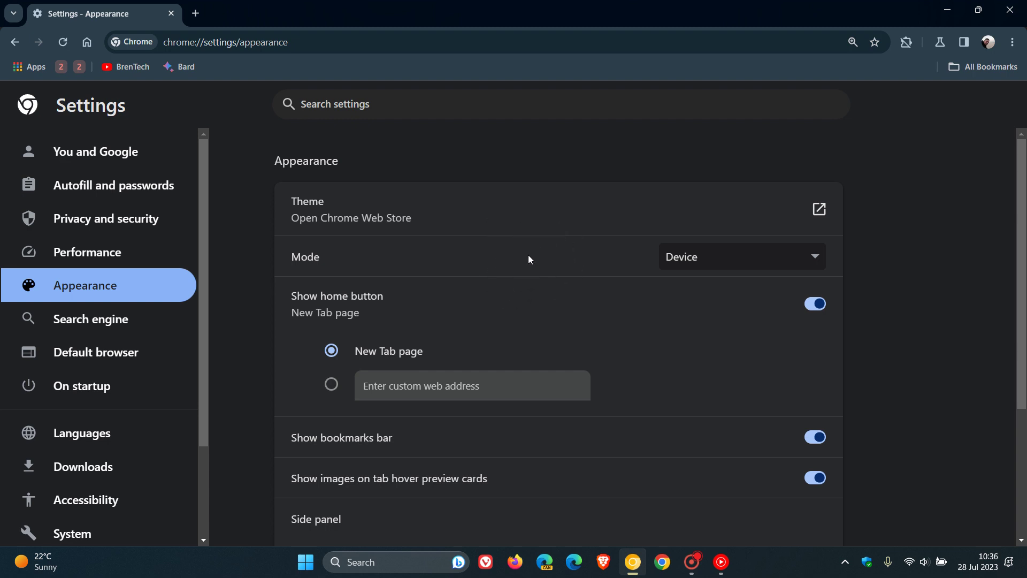
- Cycle the Mode dropdown through Light, Dark and Device, then return Home to the New Tab page
click(815, 260)
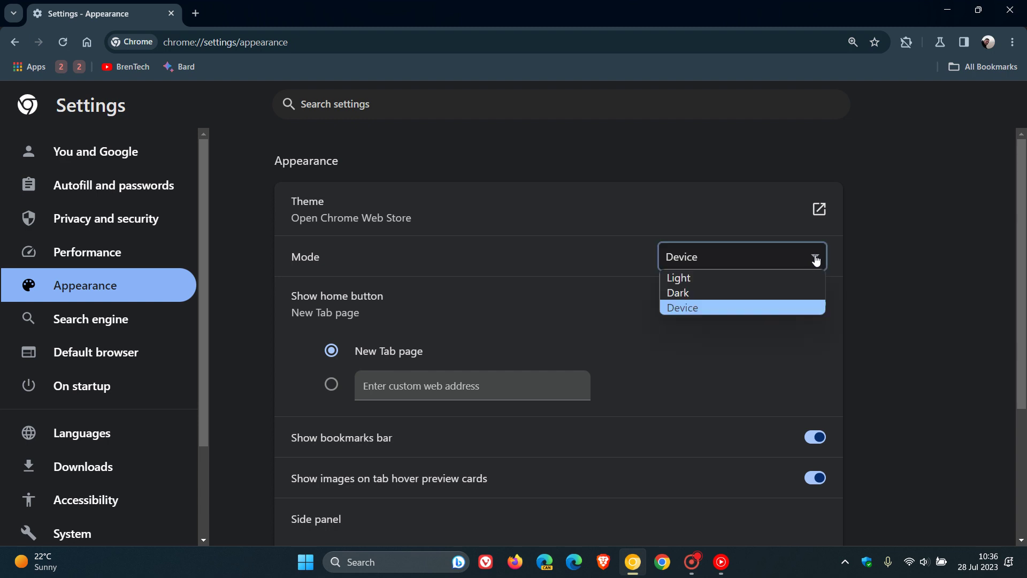
click(727, 278)
click(724, 257)
click(721, 292)
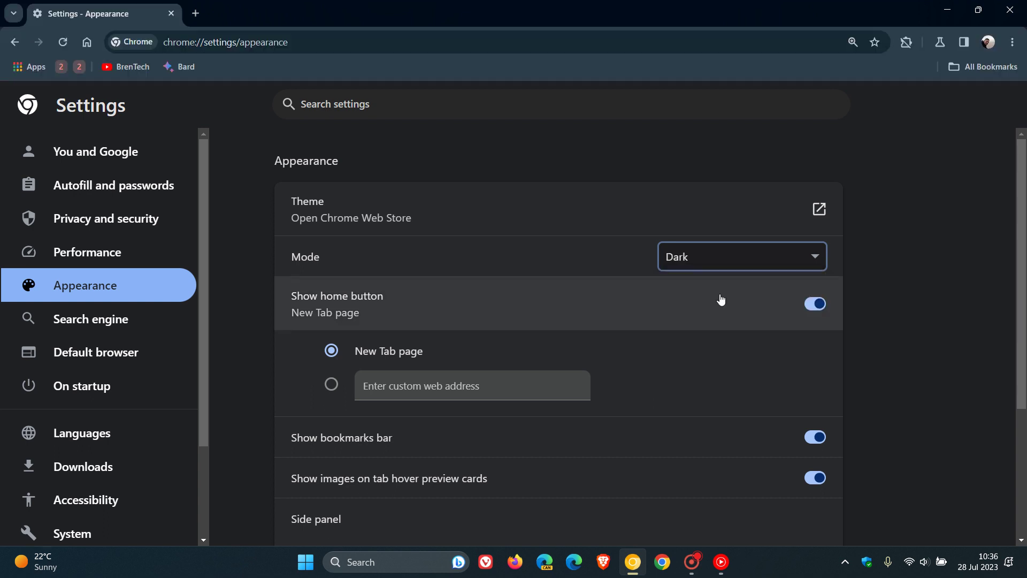
click(717, 261)
click(714, 309)
click(710, 260)
click(707, 279)
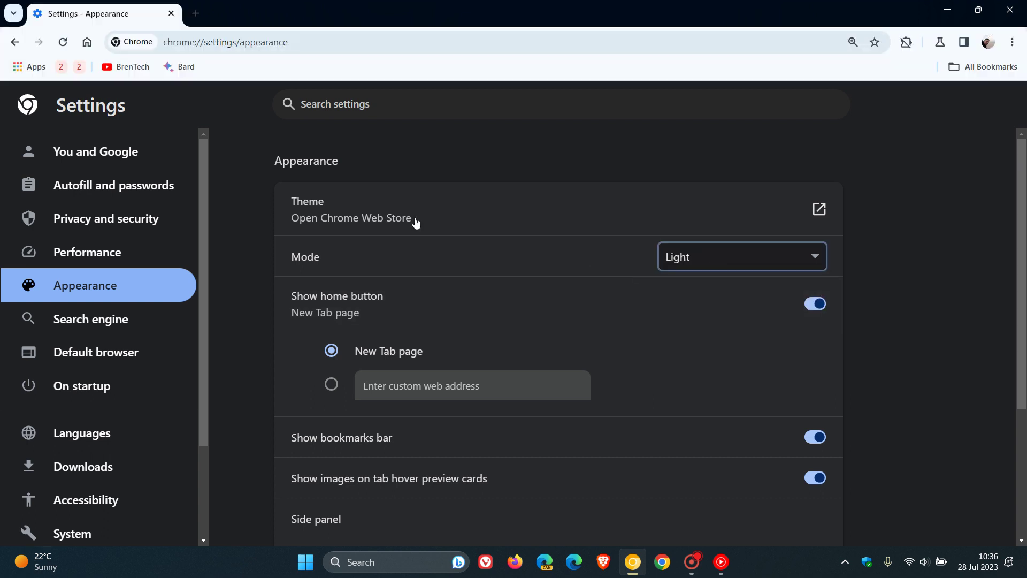
click(86, 43)
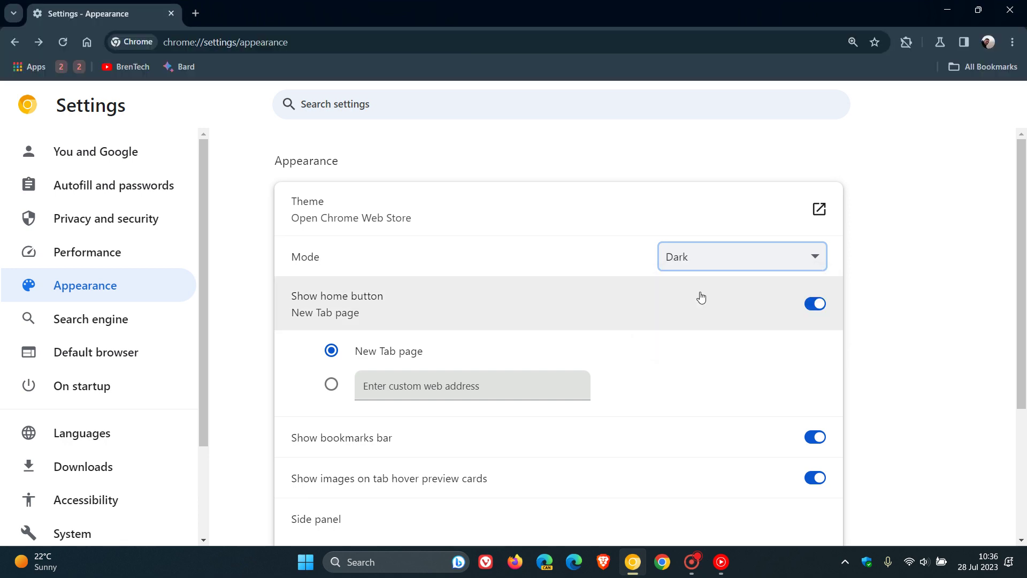
click(87, 43)
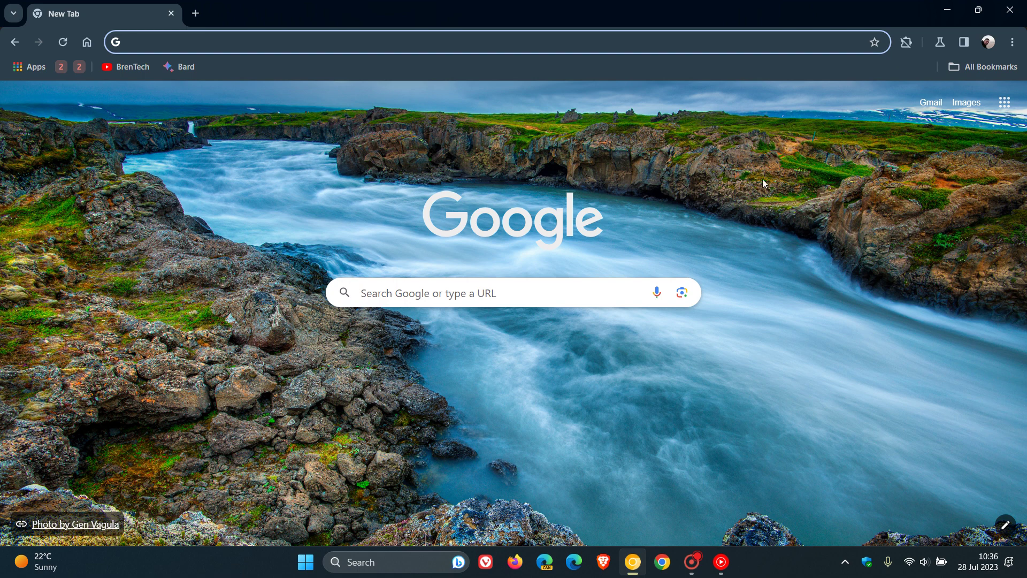
- In the Customize Chrome side panel, pick the Classic Chrome theme under Change theme
click(963, 42)
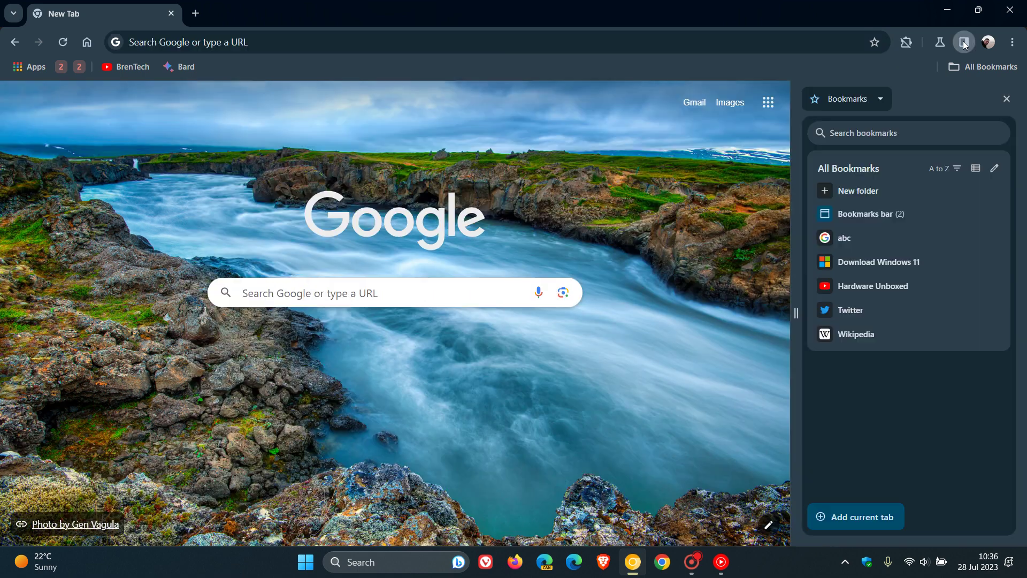
click(871, 98)
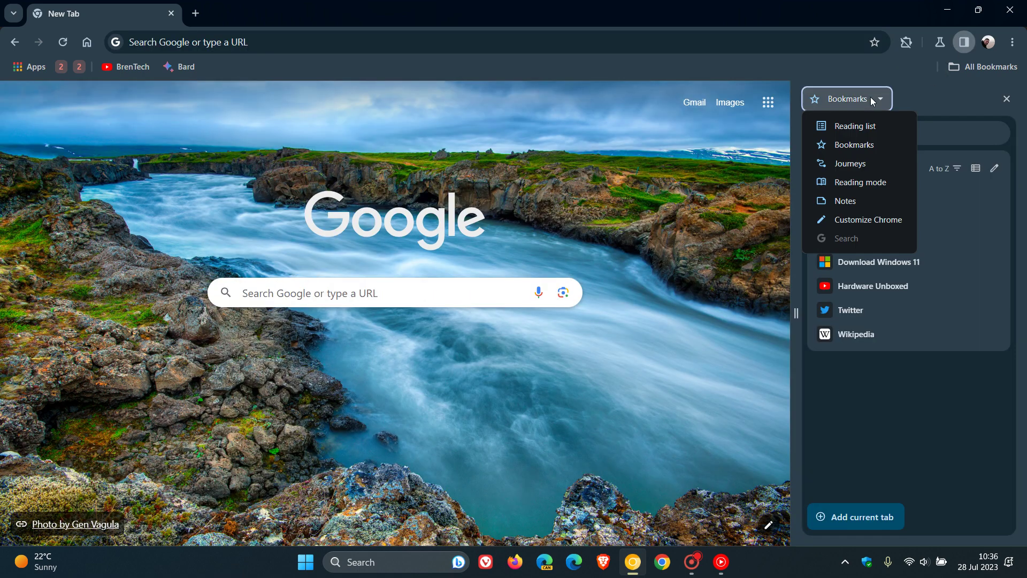
click(844, 217)
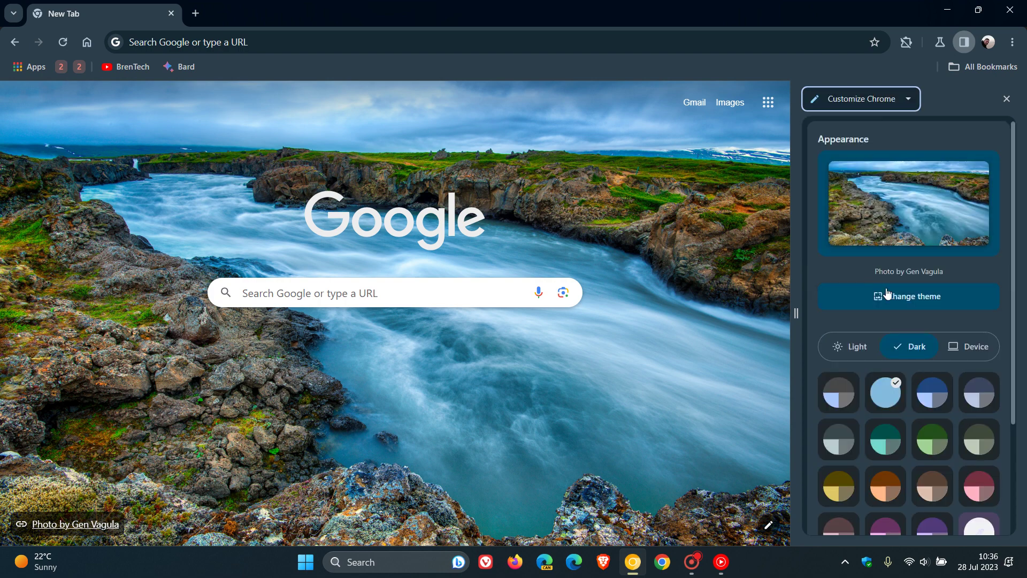
click(915, 301)
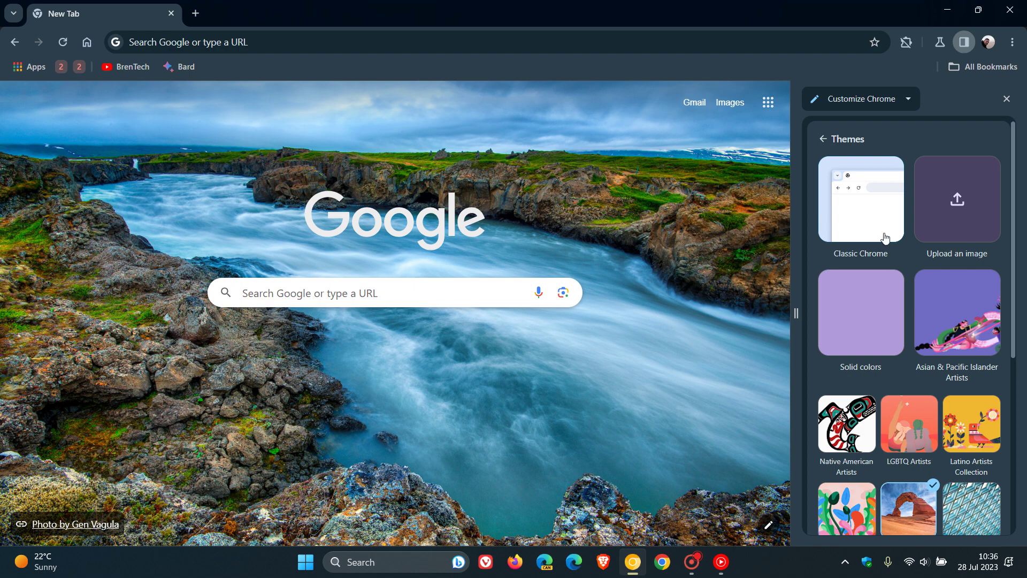
click(859, 200)
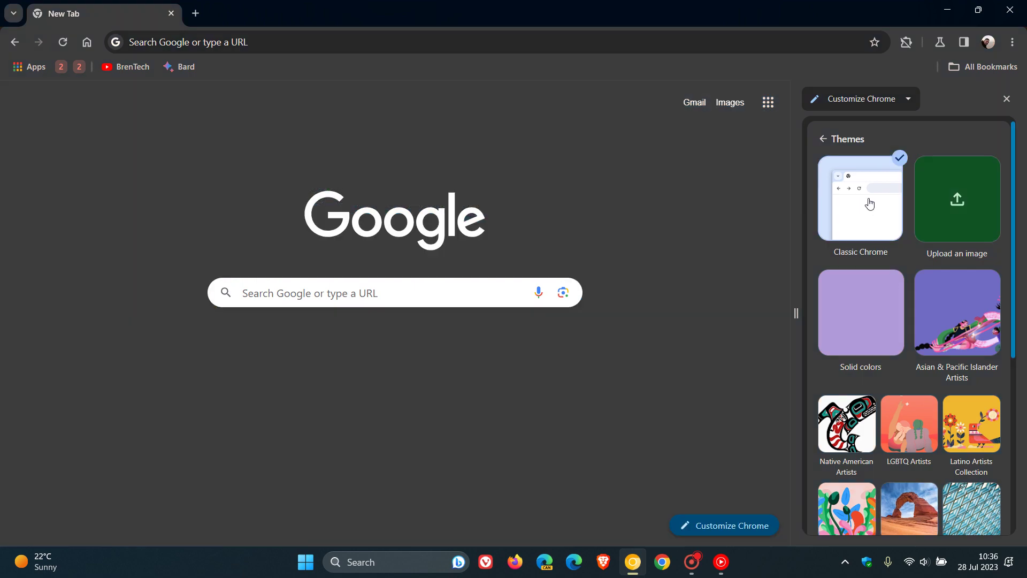
- Close the customisation panel, set Appearance Mode to Light in Settings, and go Home
click(1005, 100)
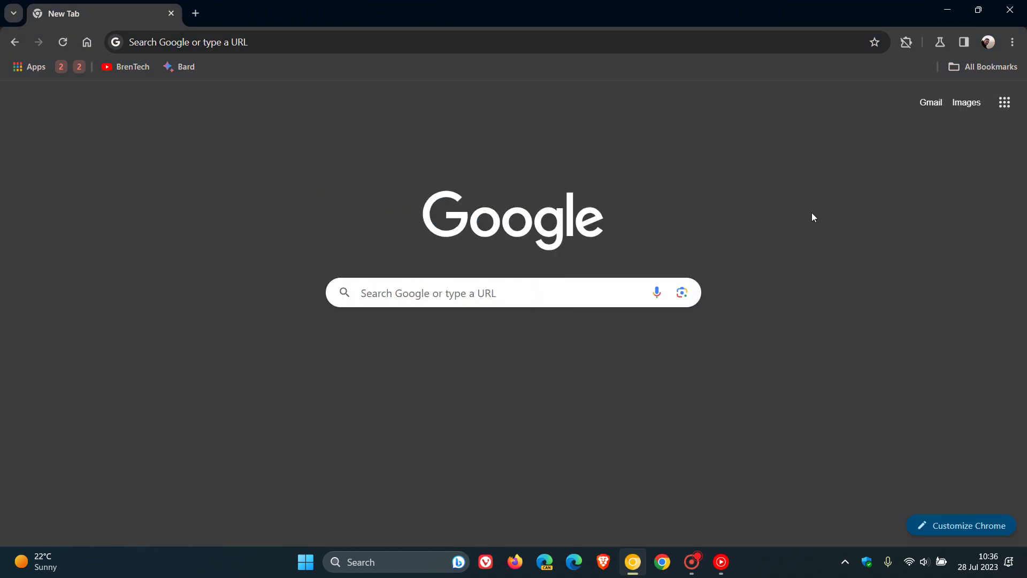
click(1012, 42)
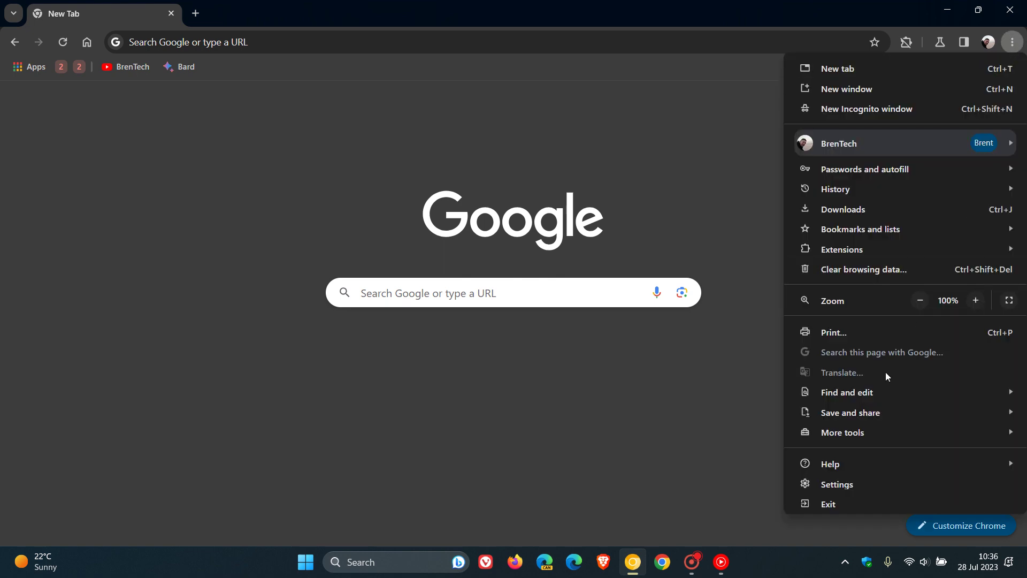
click(851, 488)
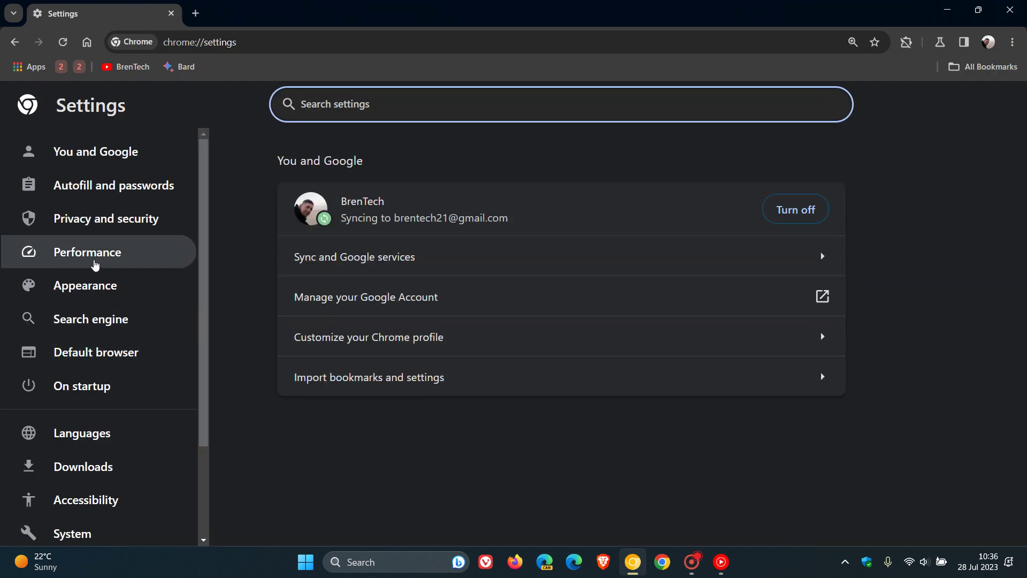
click(97, 289)
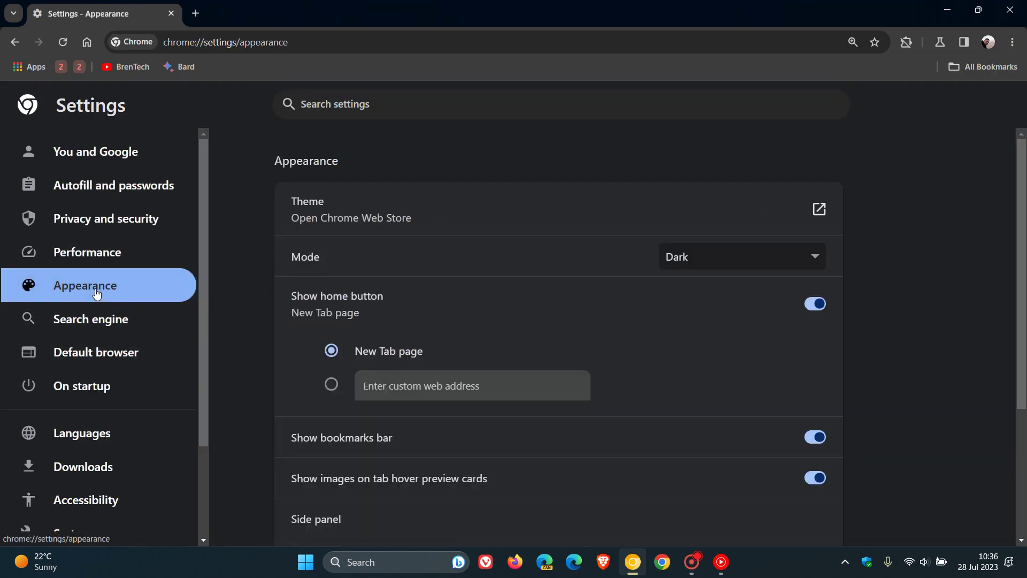
click(693, 265)
click(697, 277)
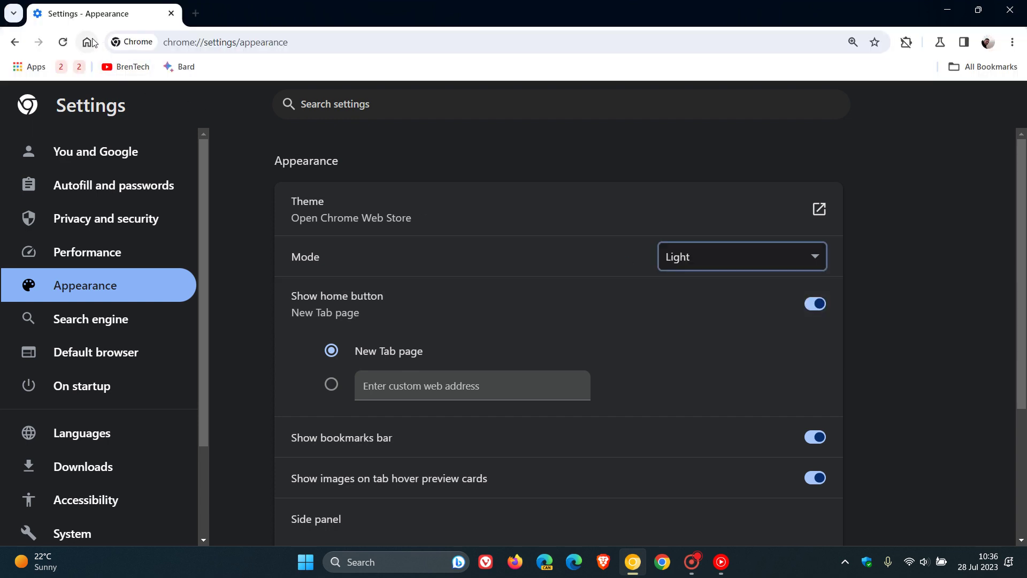
click(91, 42)
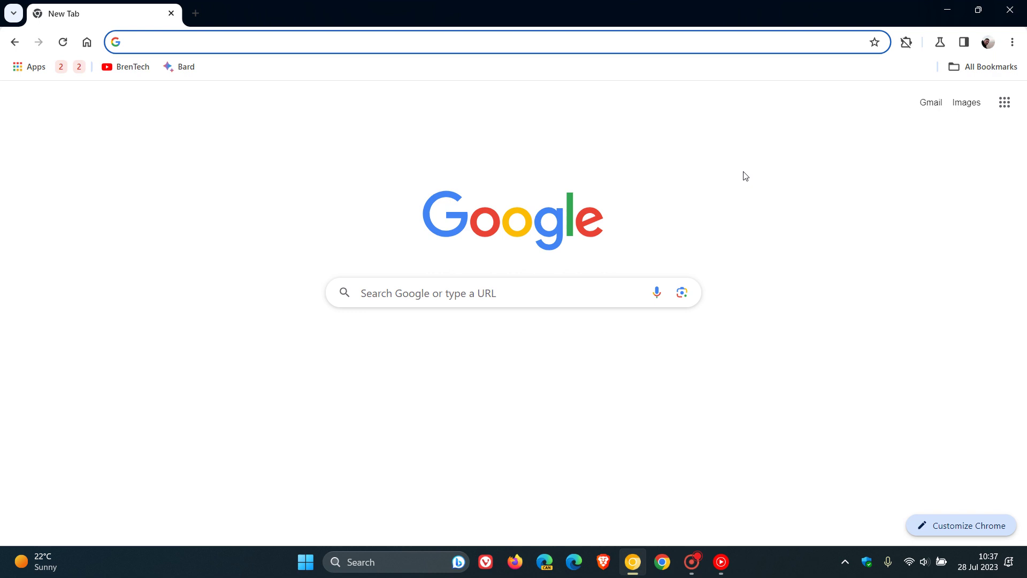
- Go back to Appearance settings, choose Dark for Mode, and return Home
click(14, 41)
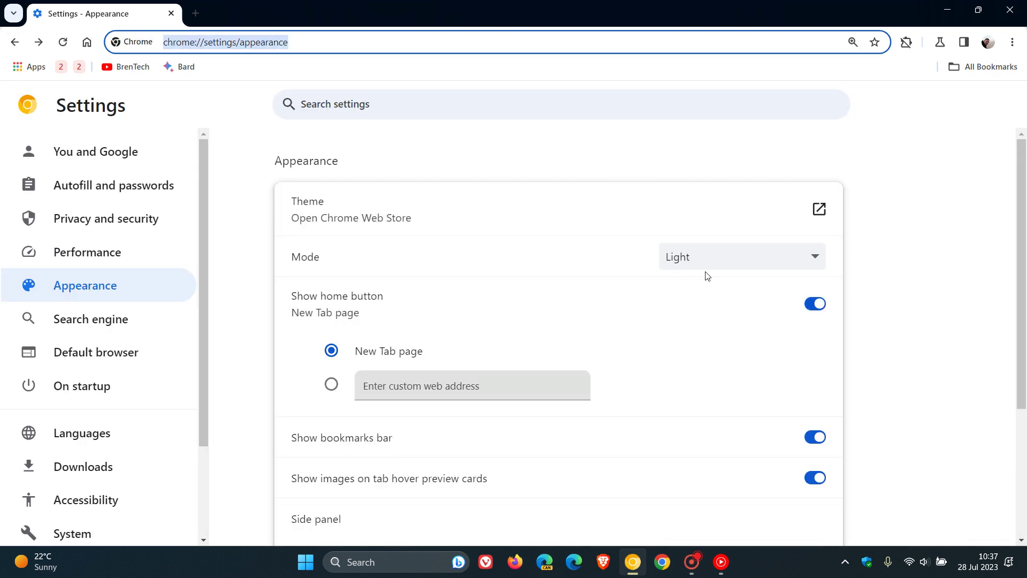
click(706, 260)
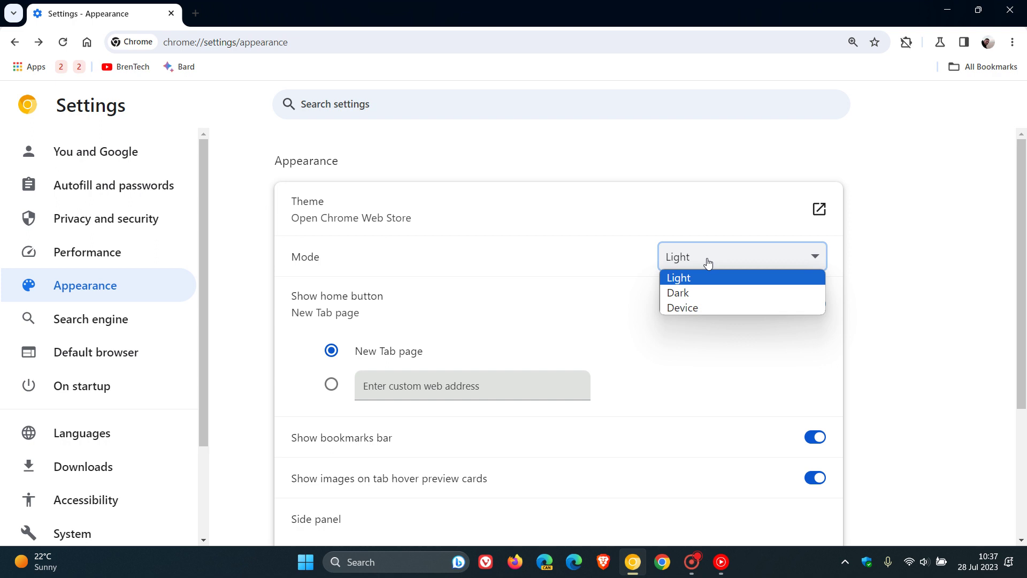
click(703, 295)
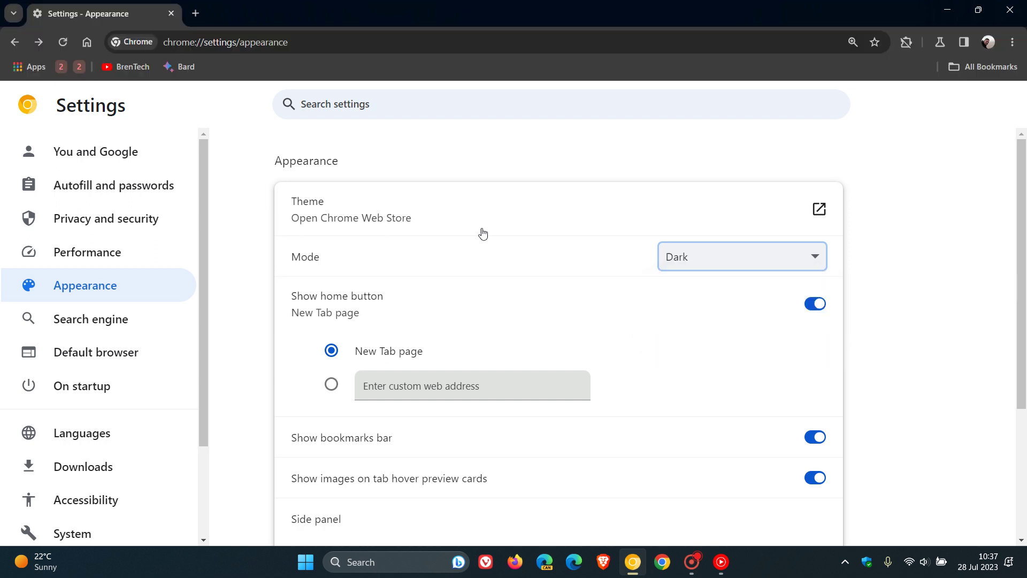
click(14, 43)
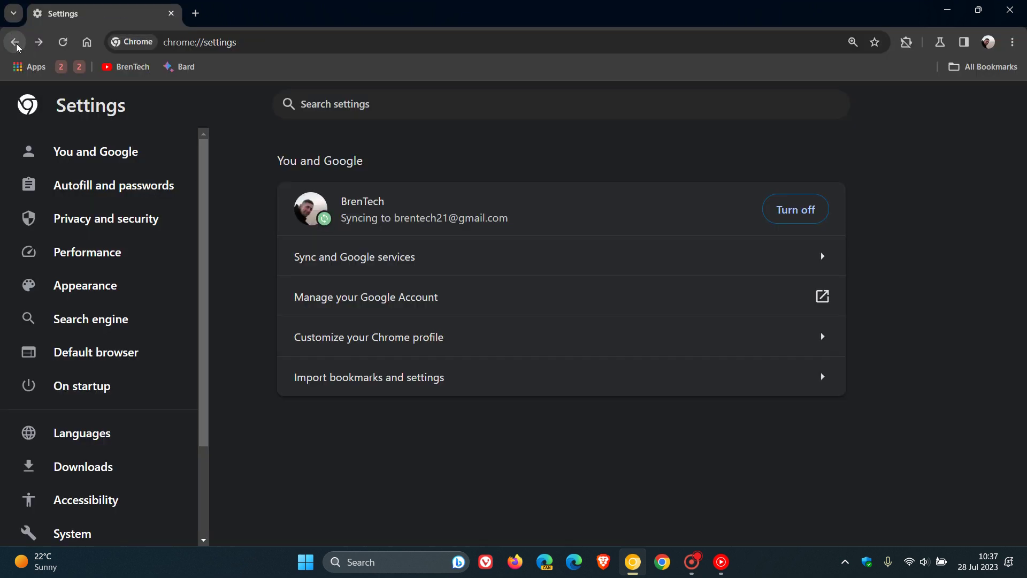
click(87, 42)
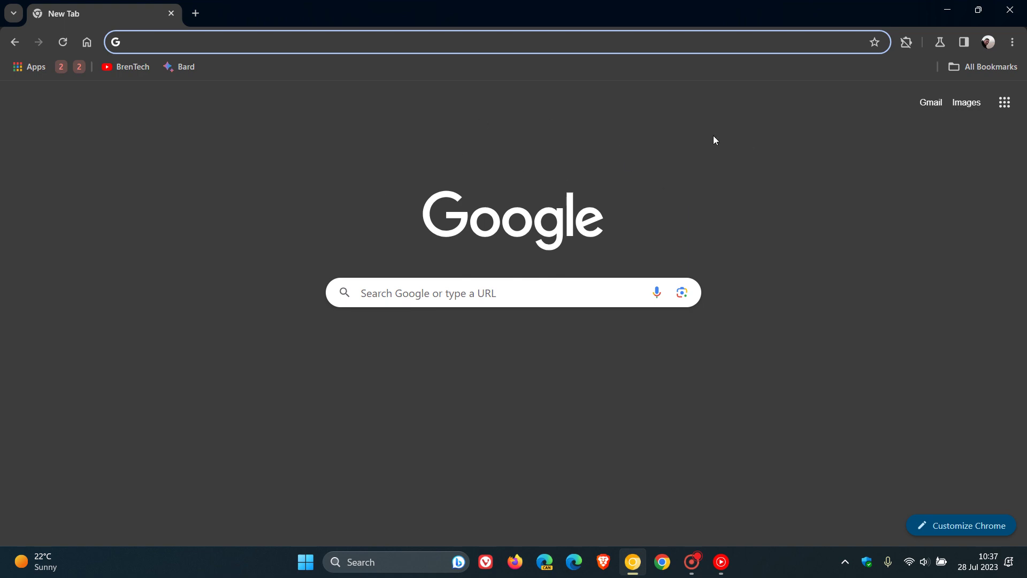
- Pick the Landscapes collection in Customize Chrome, enable Refresh daily, and close the panel
click(959, 49)
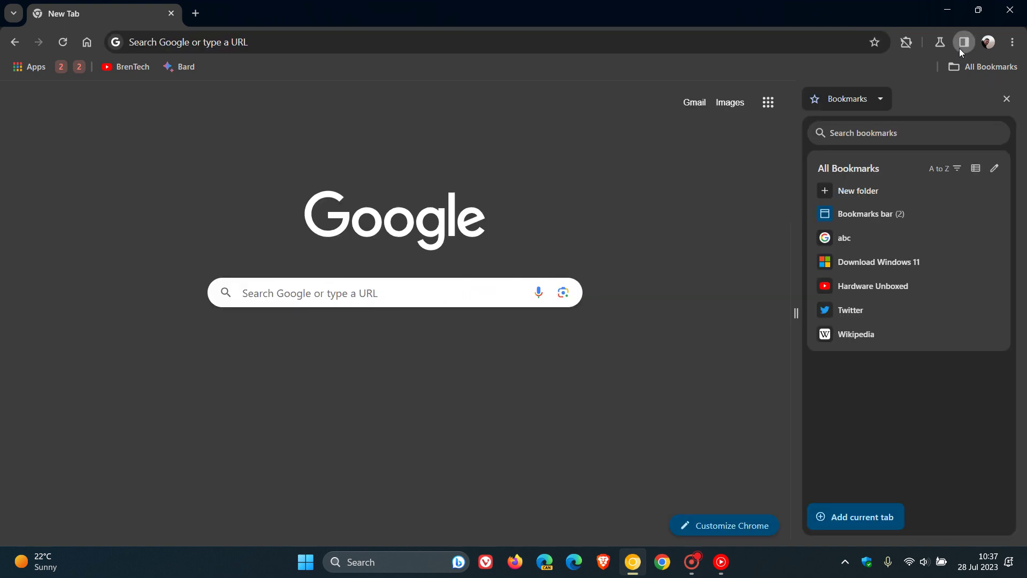
click(878, 100)
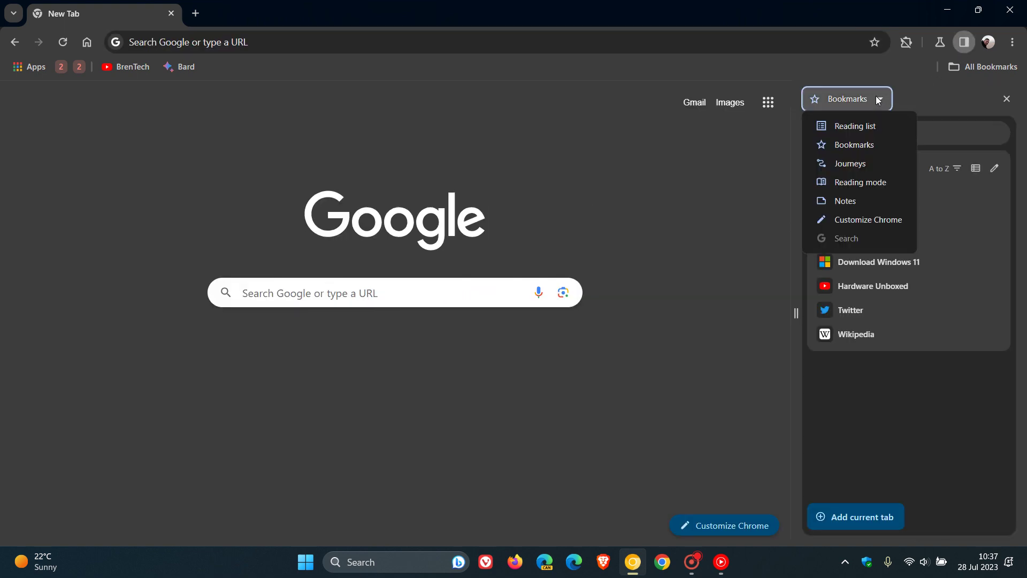
click(872, 220)
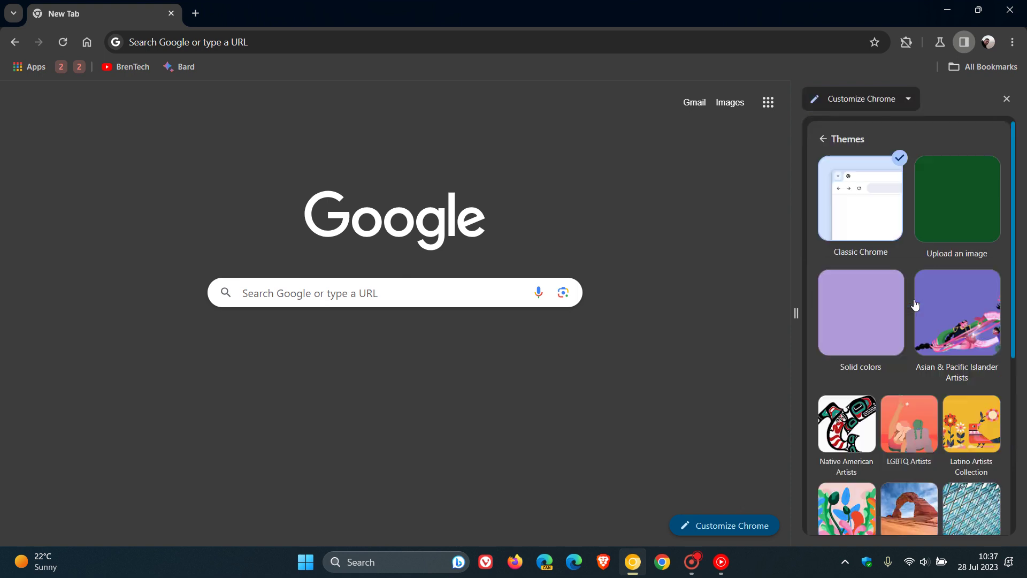
click(908, 519)
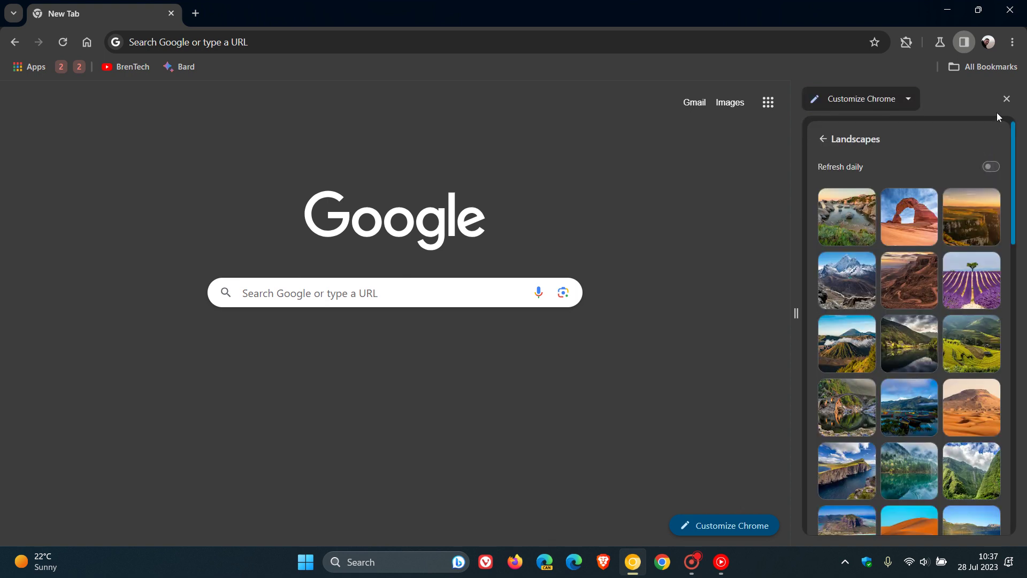
click(991, 166)
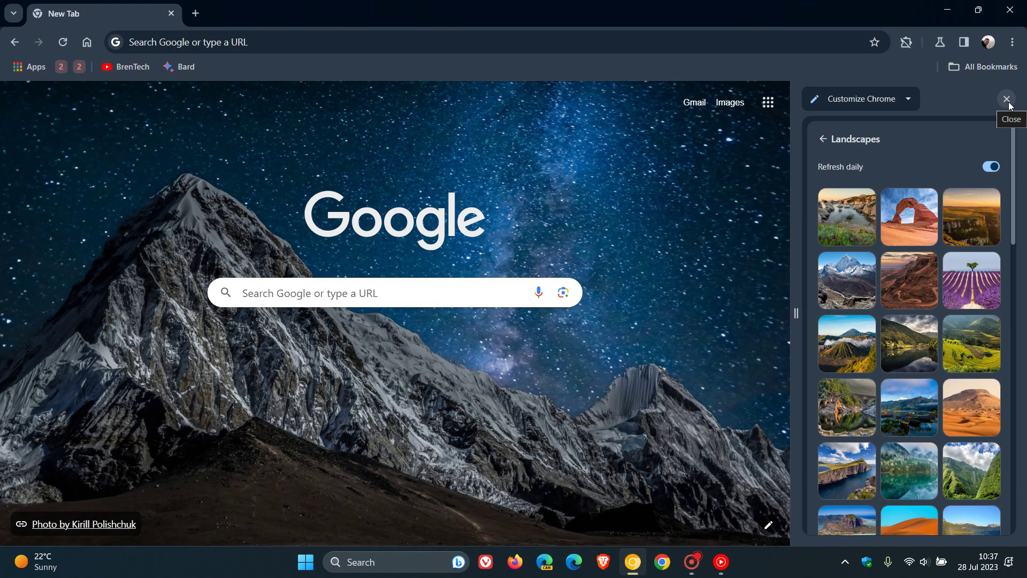
click(1007, 101)
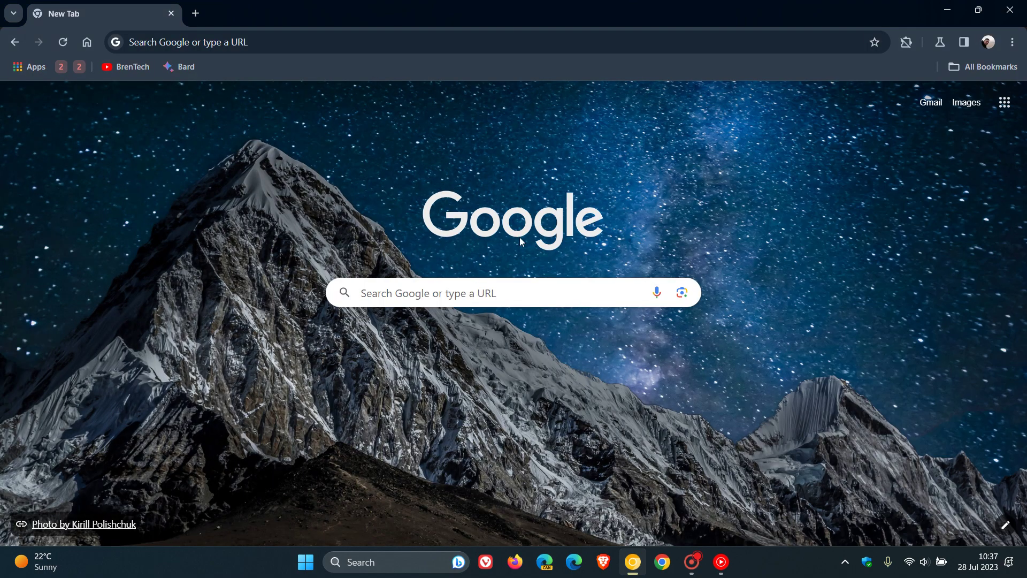